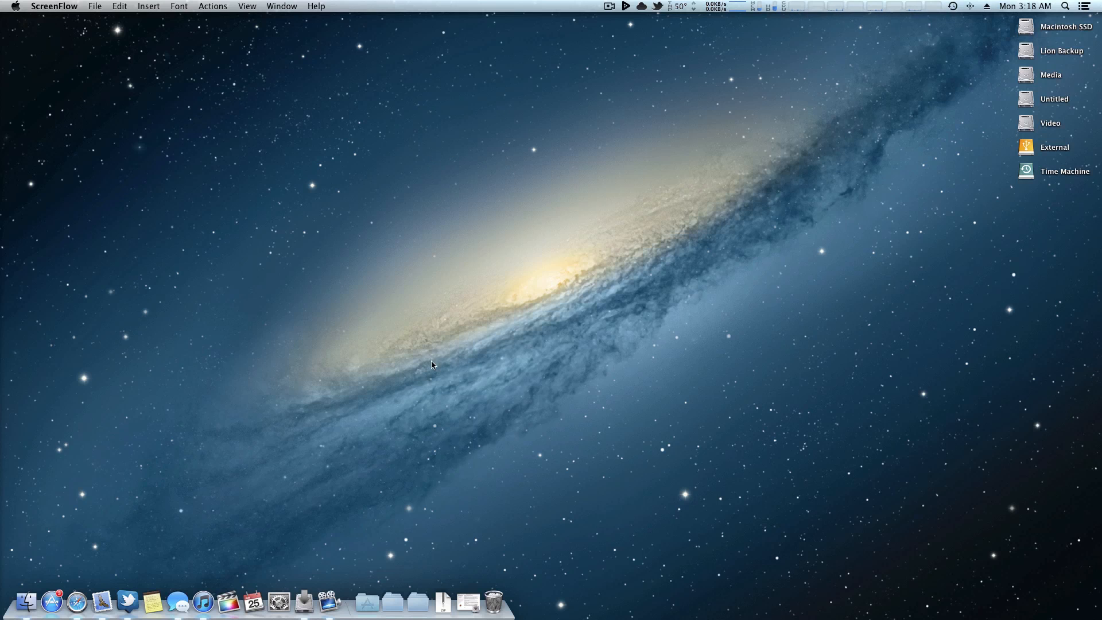
# Open the MultiBeast installer and advance through the introduction and read-me pages, agreeing to the software license.
pyautogui.click(468, 601)
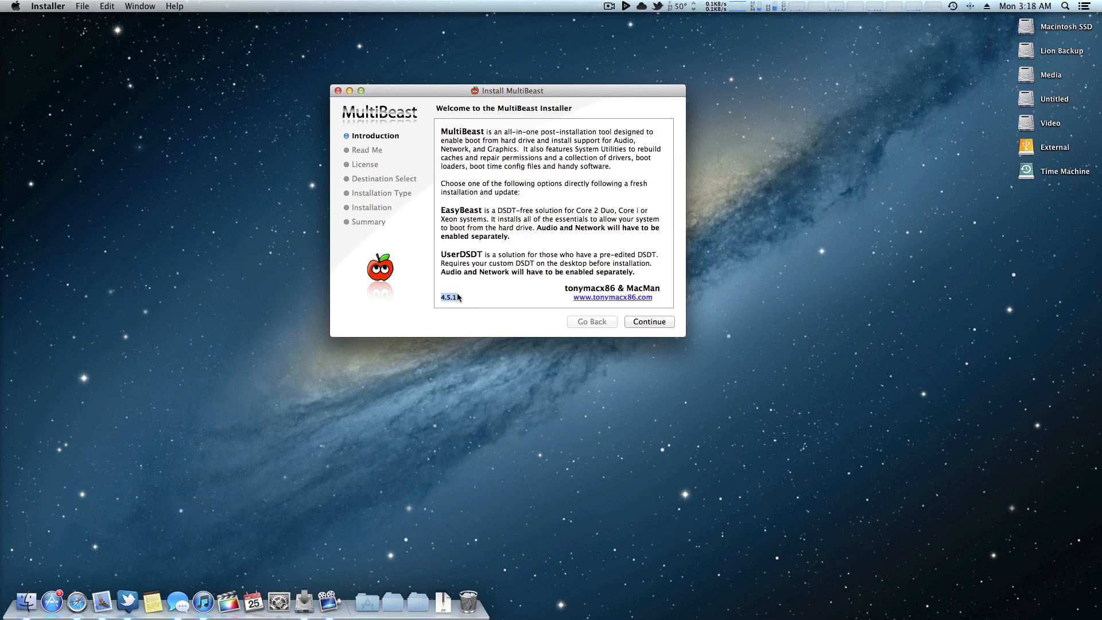
pyautogui.click(647, 323)
pyautogui.click(647, 322)
pyautogui.click(647, 322)
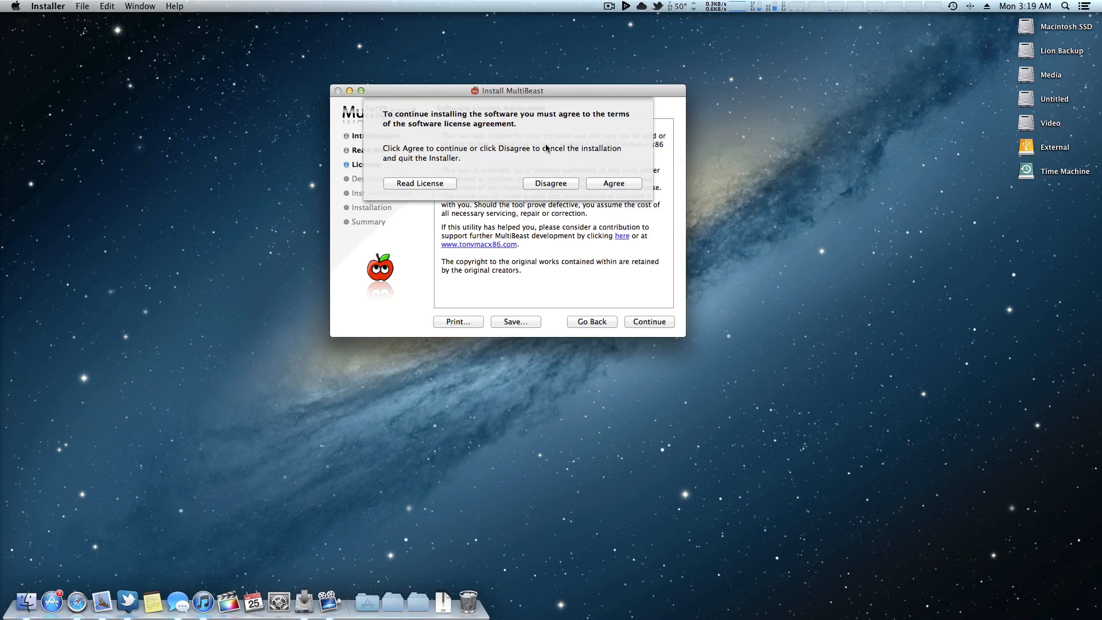
pyautogui.click(613, 182)
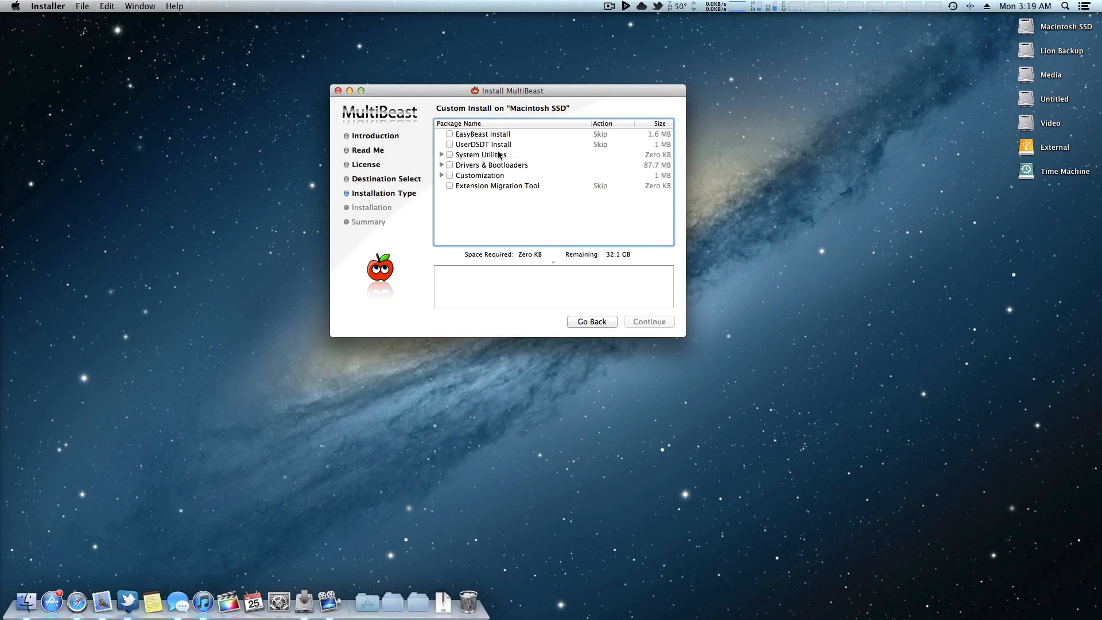
# Expand the Customization packages down to the individual SSDT options.
pyautogui.click(442, 176)
pyautogui.click(451, 186)
pyautogui.scroll(-3, 453, 196)
pyautogui.click(459, 208)
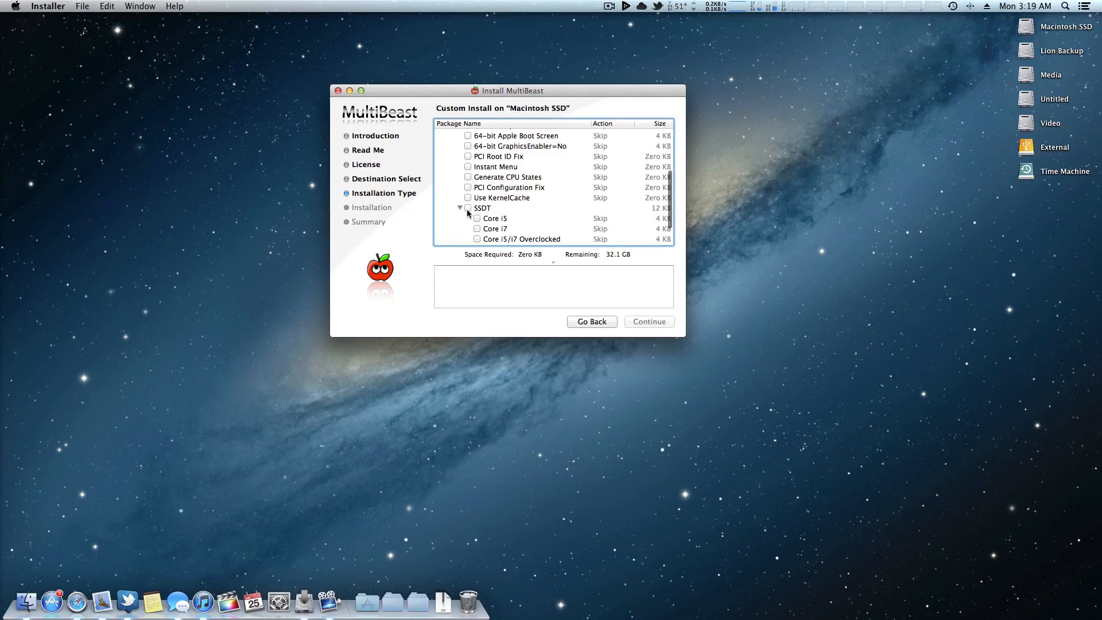
pyautogui.scroll(-2, 466, 209)
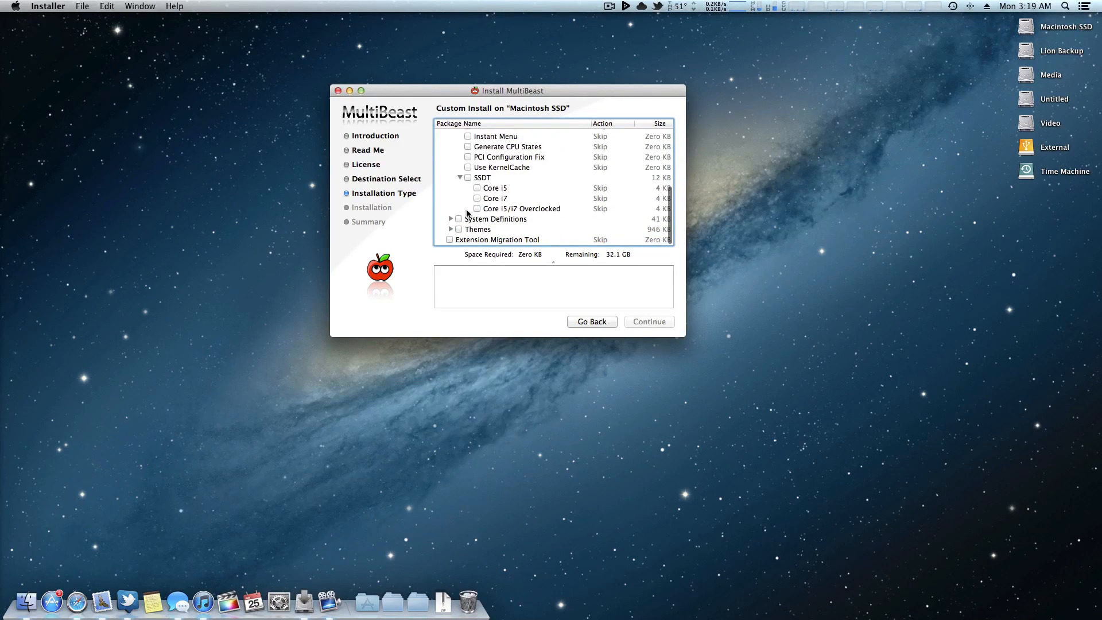
# Read the descriptions of the Core i5, Core i7 and Core i5/i7 Overclocked SSDT packages.
pyautogui.click(504, 190)
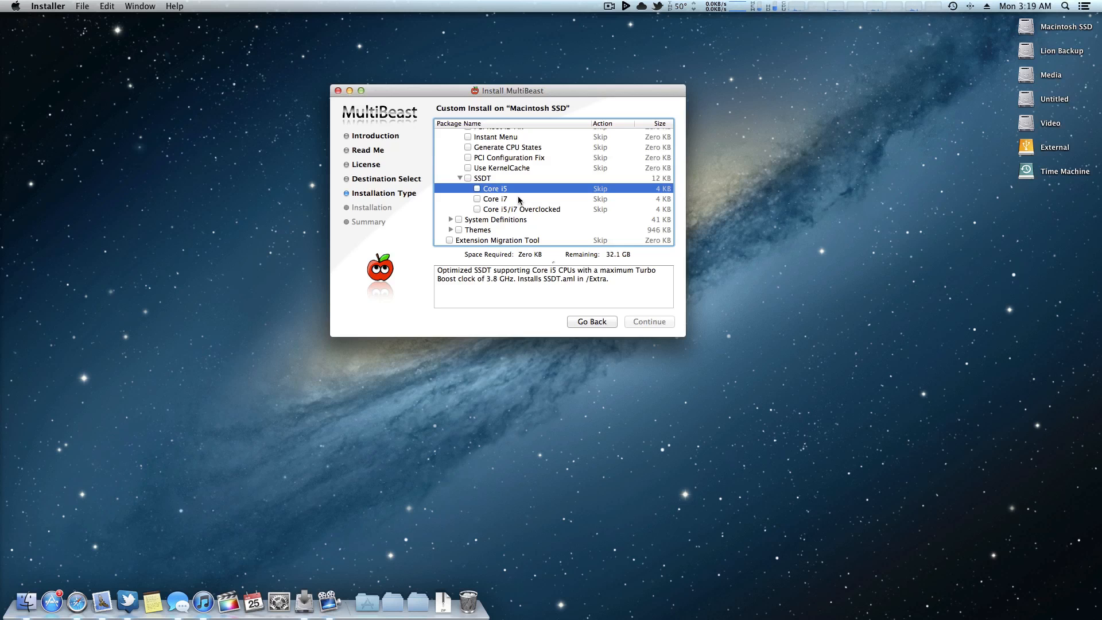
pyautogui.click(519, 200)
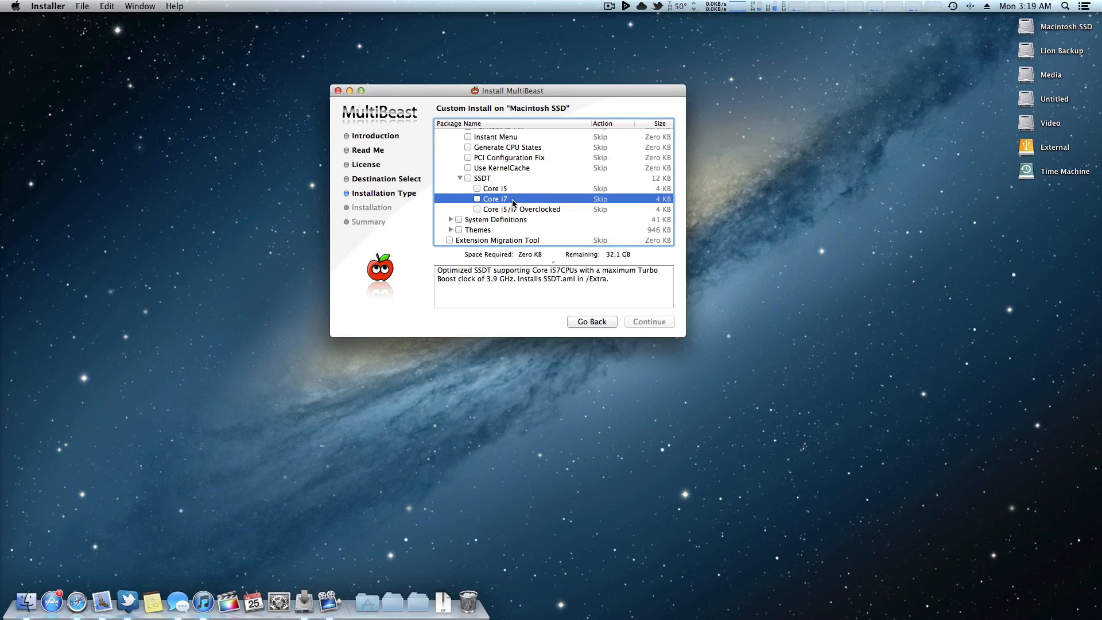
pyautogui.click(512, 211)
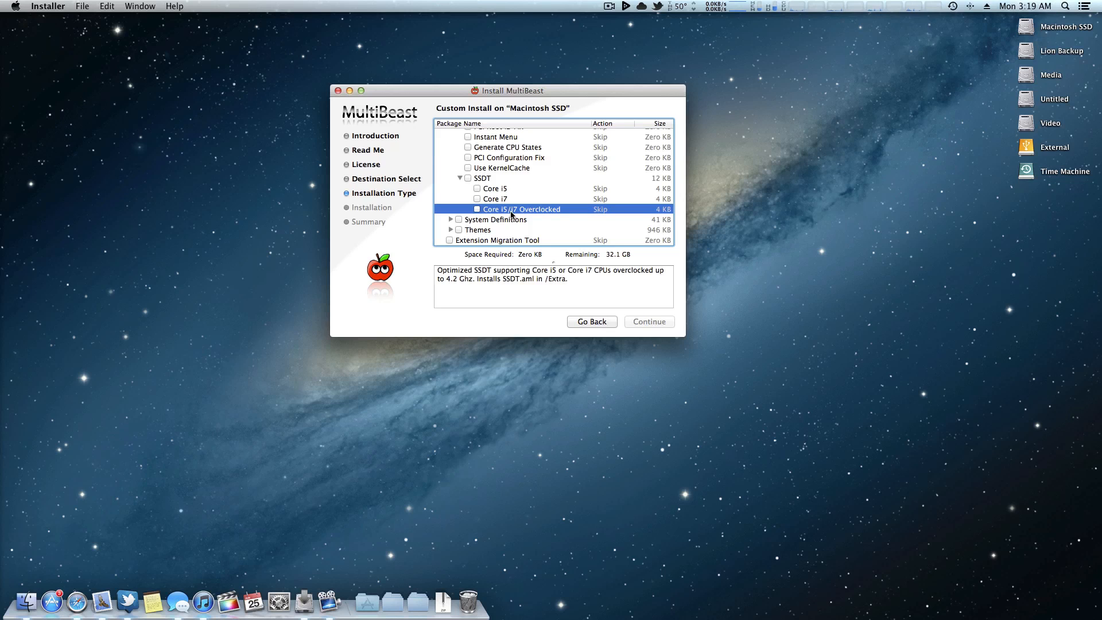
pyautogui.click(502, 190)
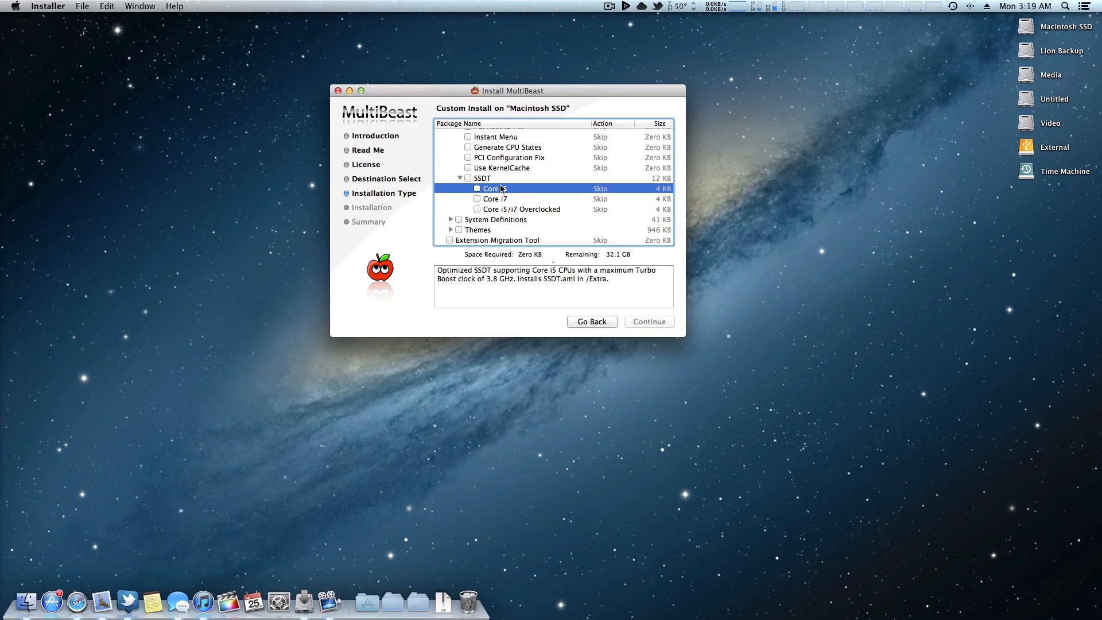
pyautogui.click(501, 197)
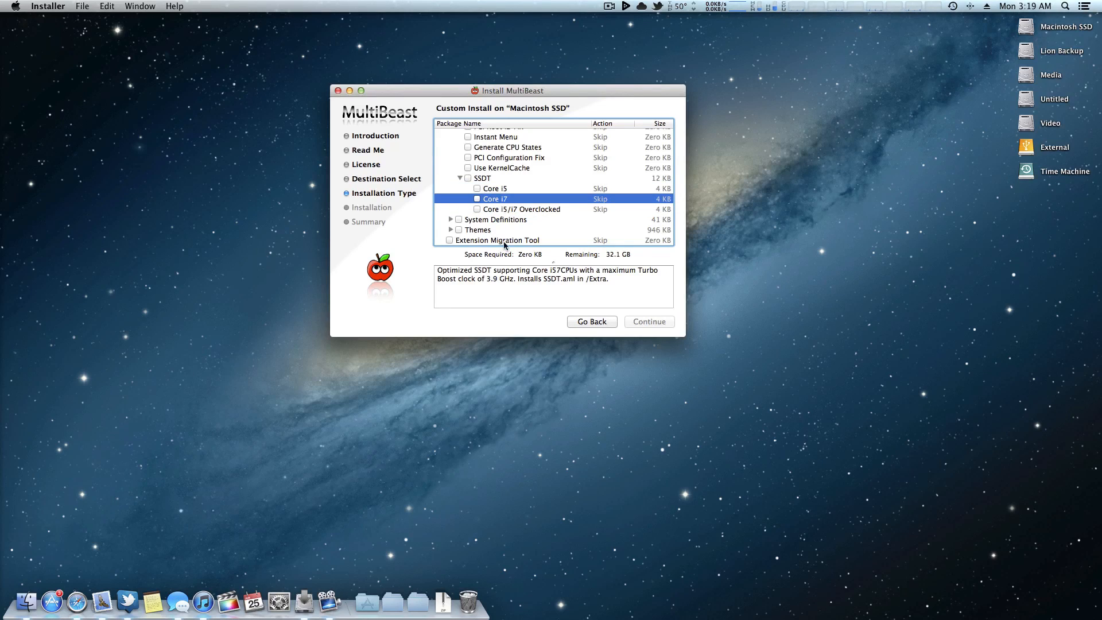
pyautogui.click(518, 213)
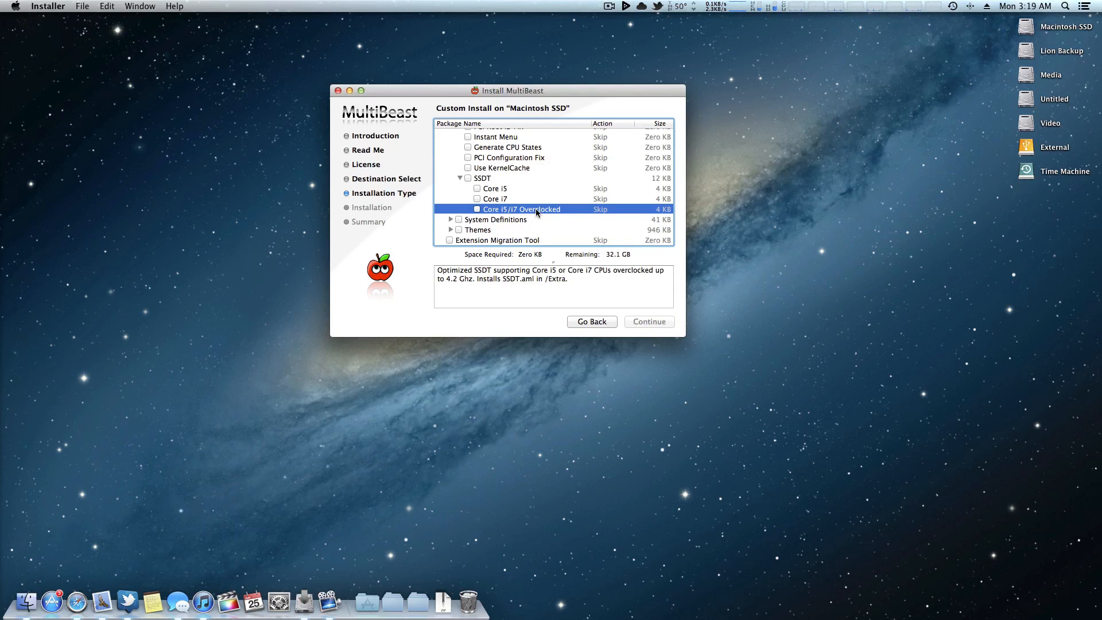
pyautogui.moveTo(473, 278); pyautogui.dragTo(449, 280)
pyautogui.click(468, 283)
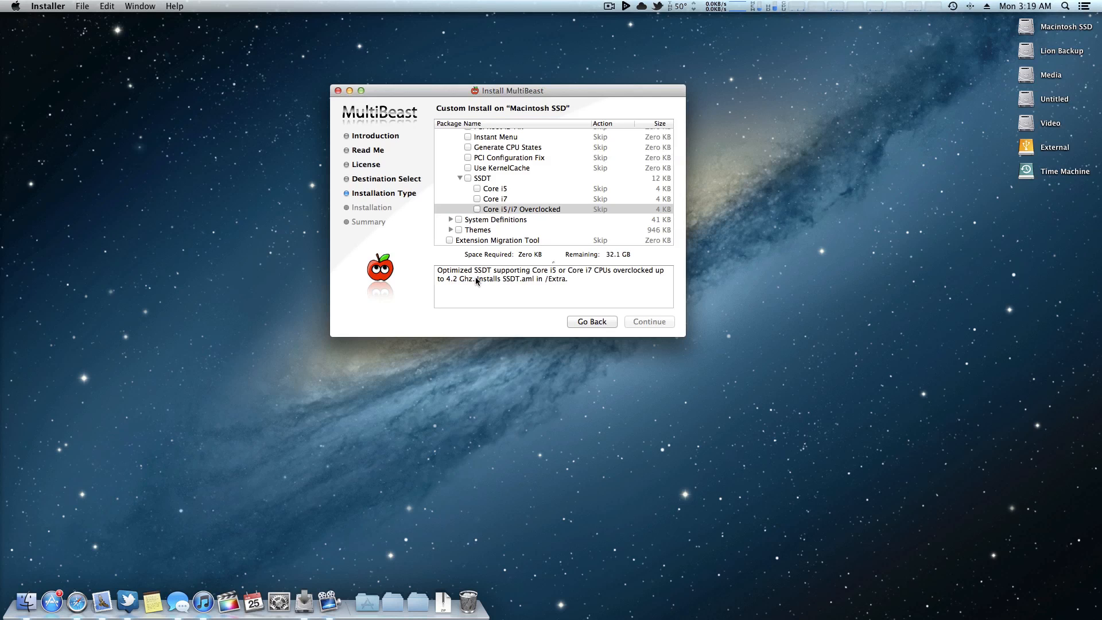
# Check the computer's processor model and speed in About This Mac, and close the information window.
pyautogui.click(16, 6)
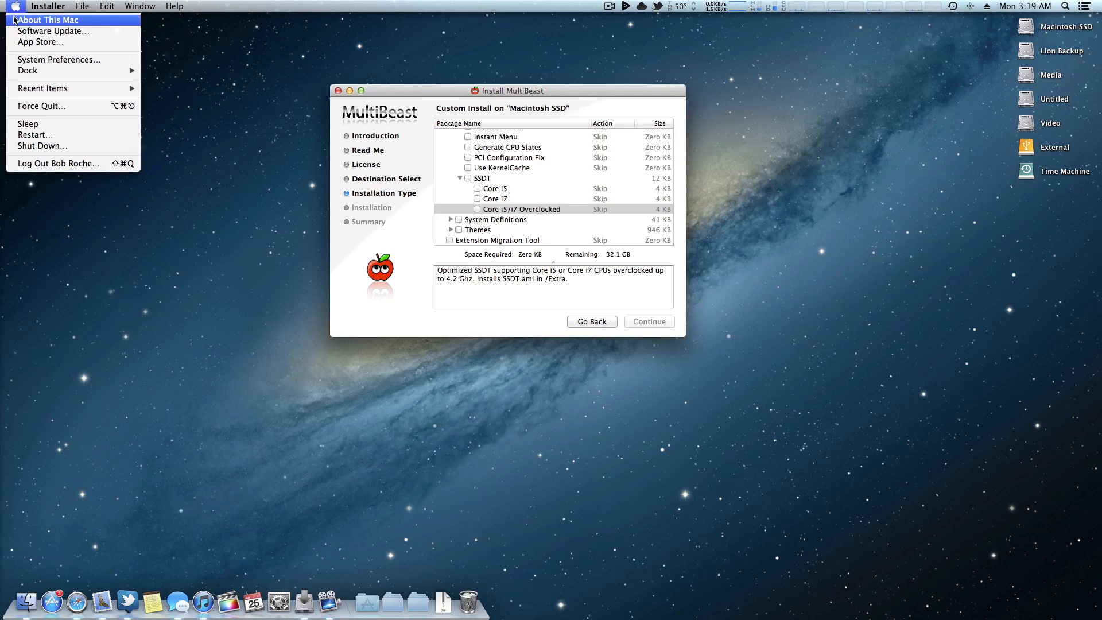
pyautogui.click(16, 20)
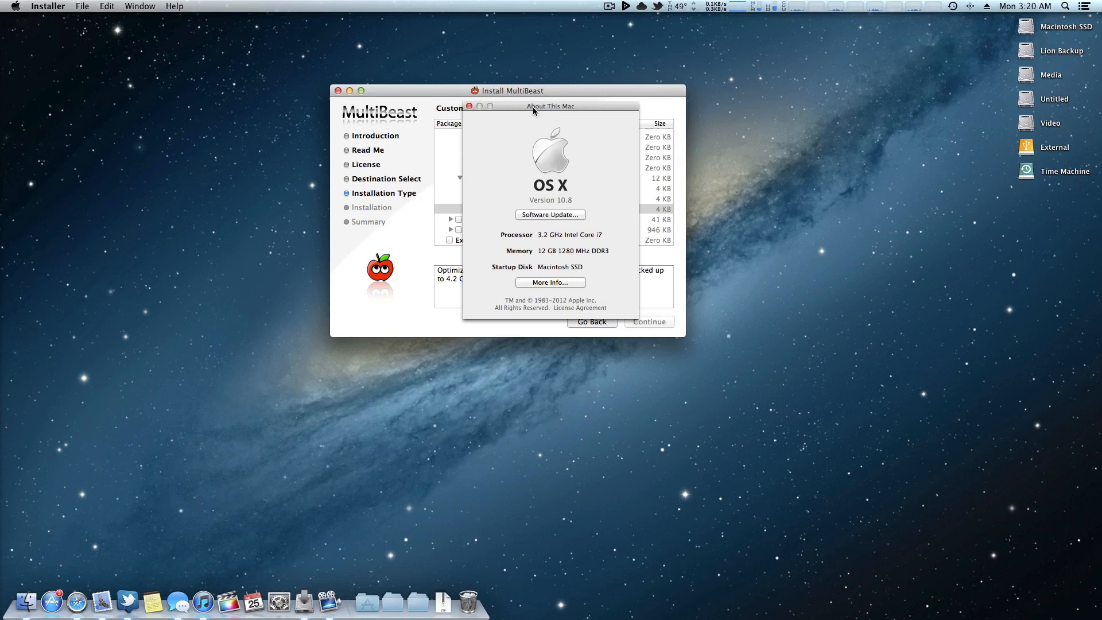
pyautogui.click(469, 106)
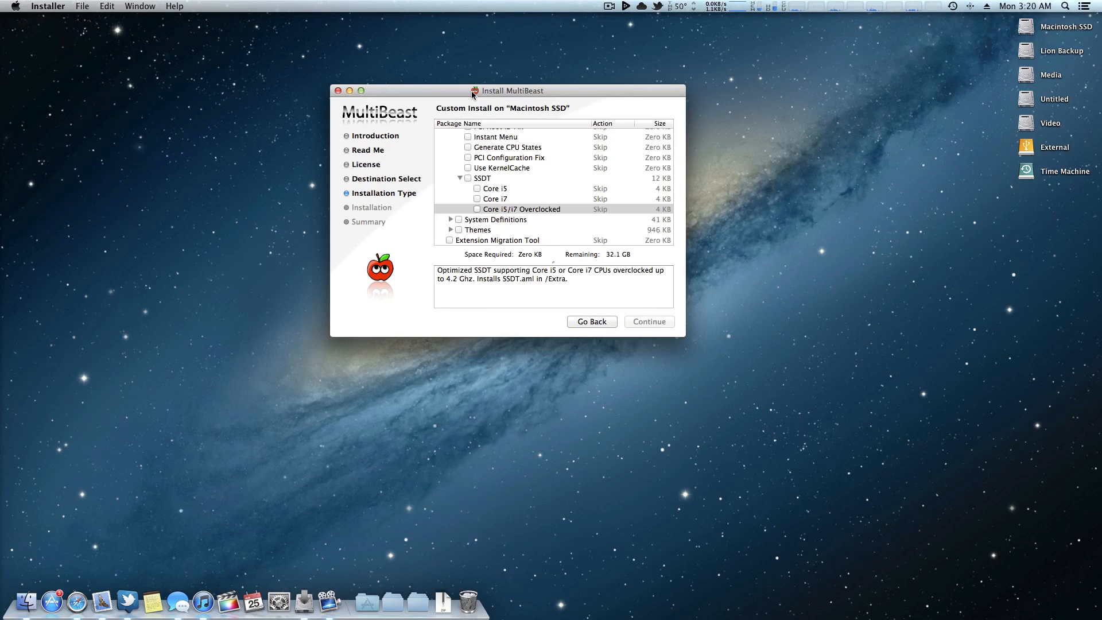
# Compare the maximum clock speeds in the Core i5, Core i7 and Core i5/i7 Overclocked SSDT descriptions.
pyautogui.click(510, 190)
pyautogui.click(509, 200)
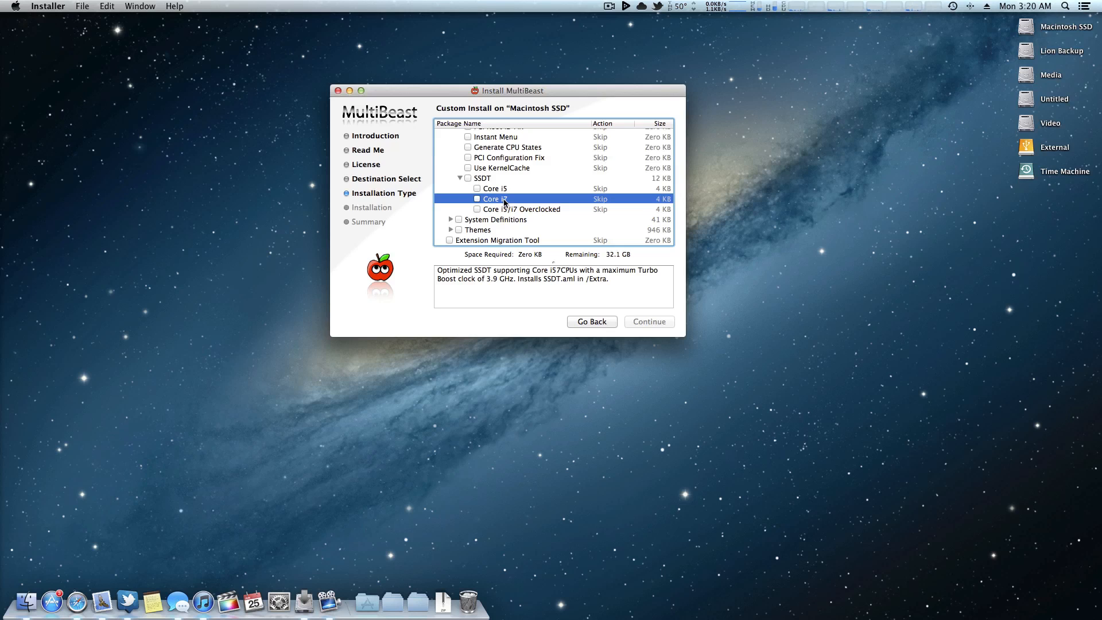
pyautogui.click(508, 190)
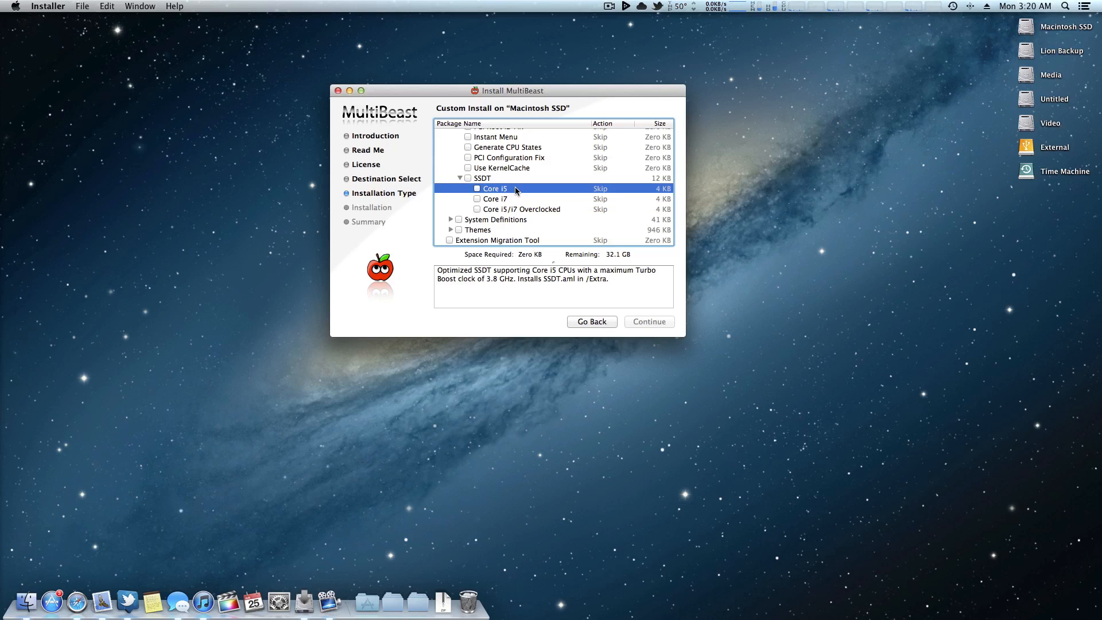
pyautogui.click(520, 209)
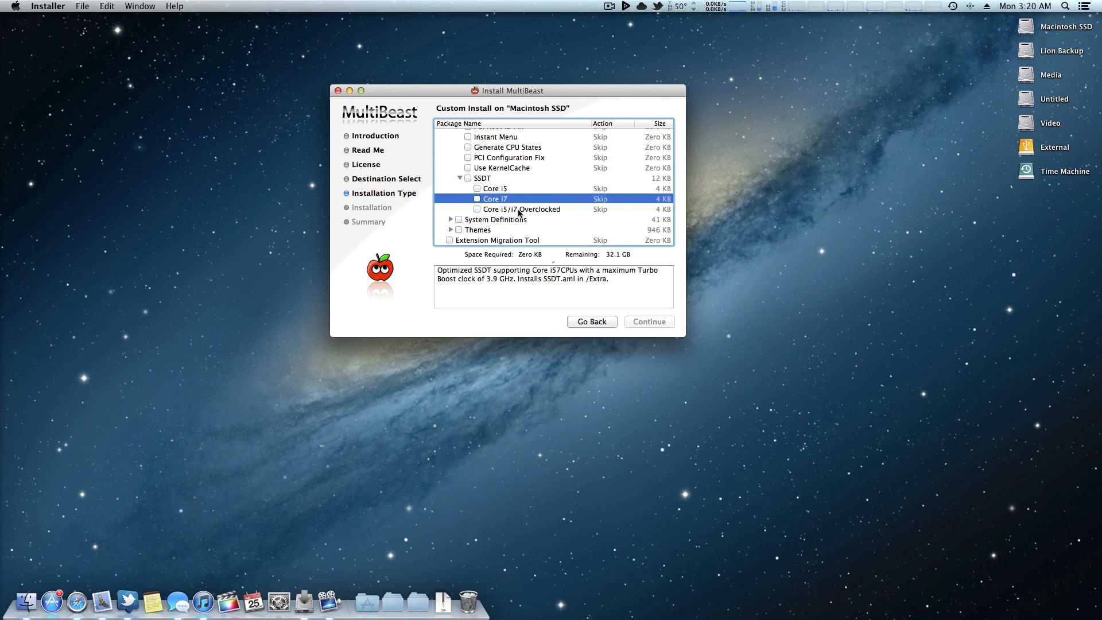
pyautogui.click(506, 191)
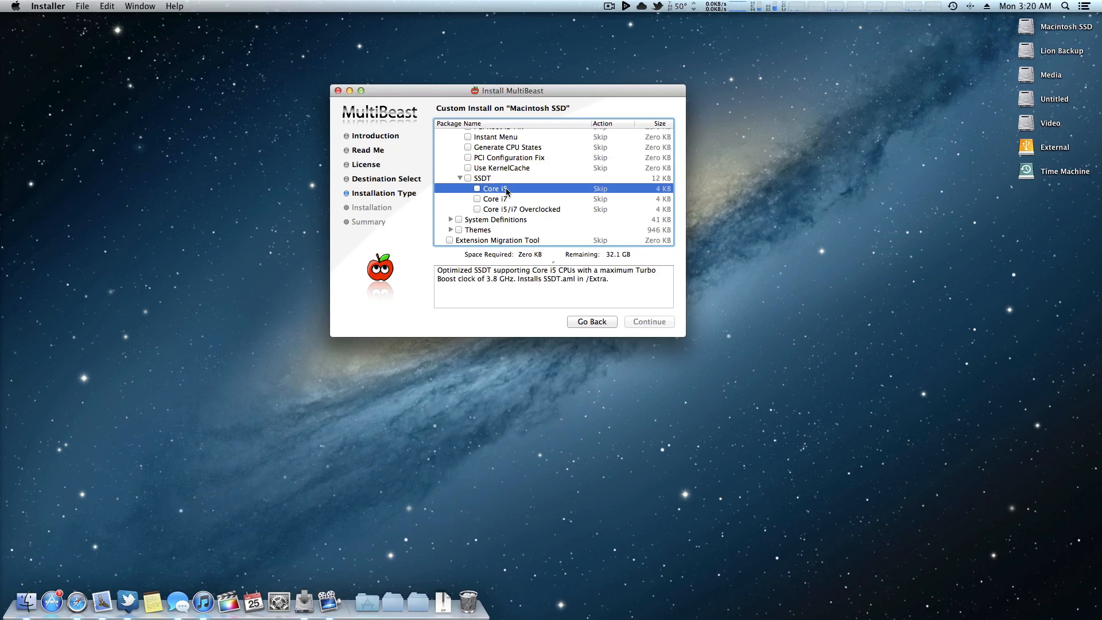
pyautogui.click(501, 198)
pyautogui.click(500, 190)
pyautogui.click(499, 198)
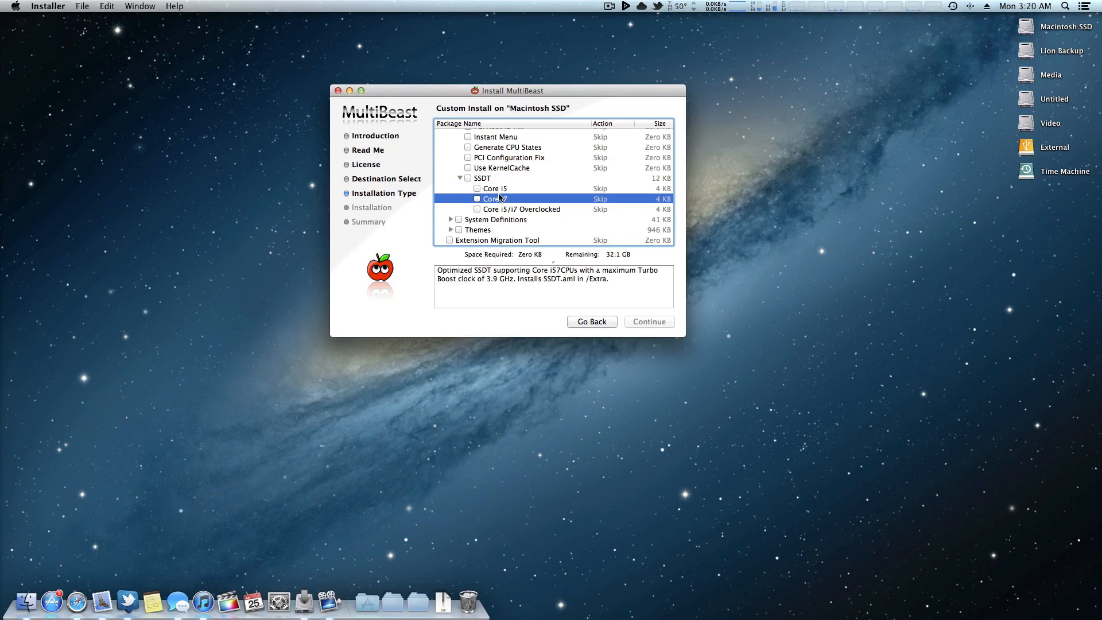
pyautogui.click(497, 190)
pyautogui.click(497, 199)
pyautogui.moveTo(497, 280); pyautogui.dragTo(478, 281)
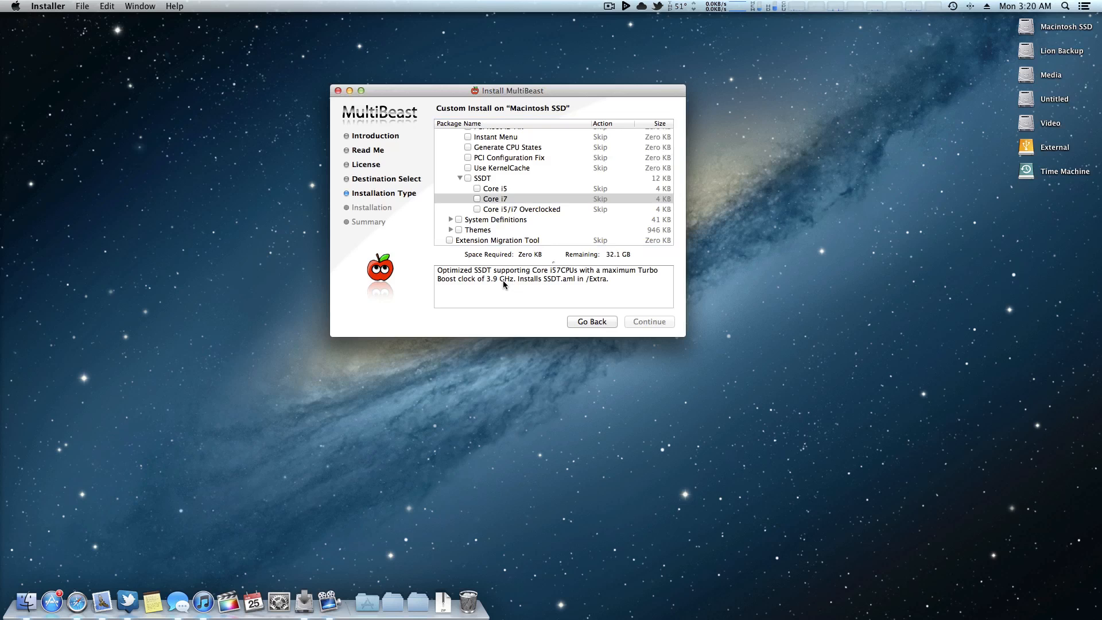
pyautogui.moveTo(515, 281); pyautogui.dragTo(480, 282)
pyautogui.click(483, 283)
pyautogui.click(507, 210)
pyautogui.click(467, 278)
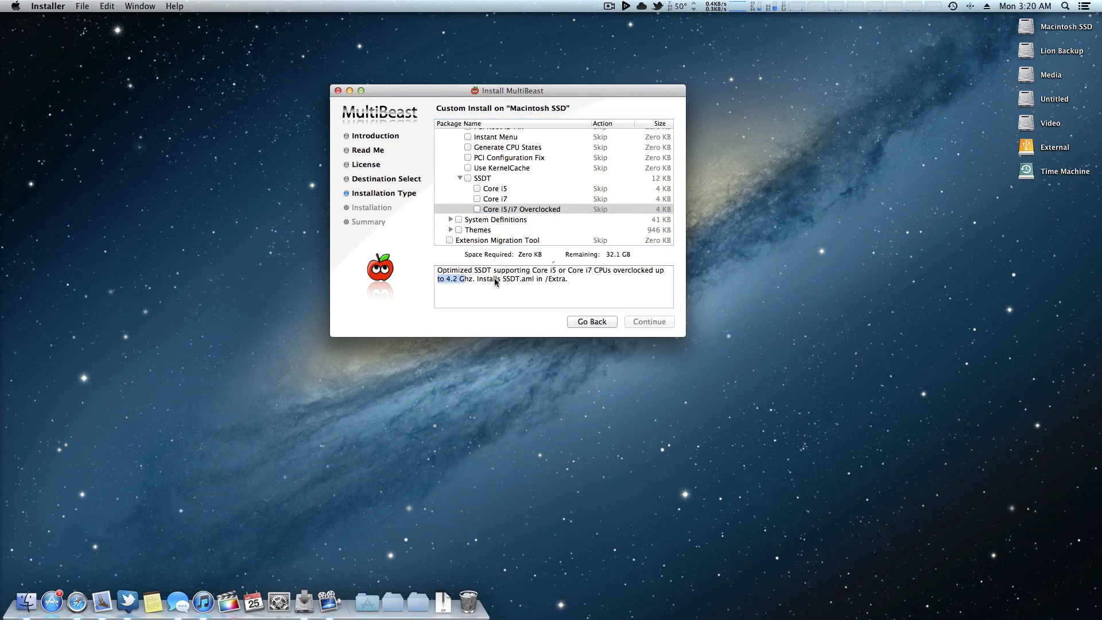
# Mark the Core i5/i7 Overclocked SSDT package for installation and start the install on Macintosh SSD.
pyautogui.click(496, 210)
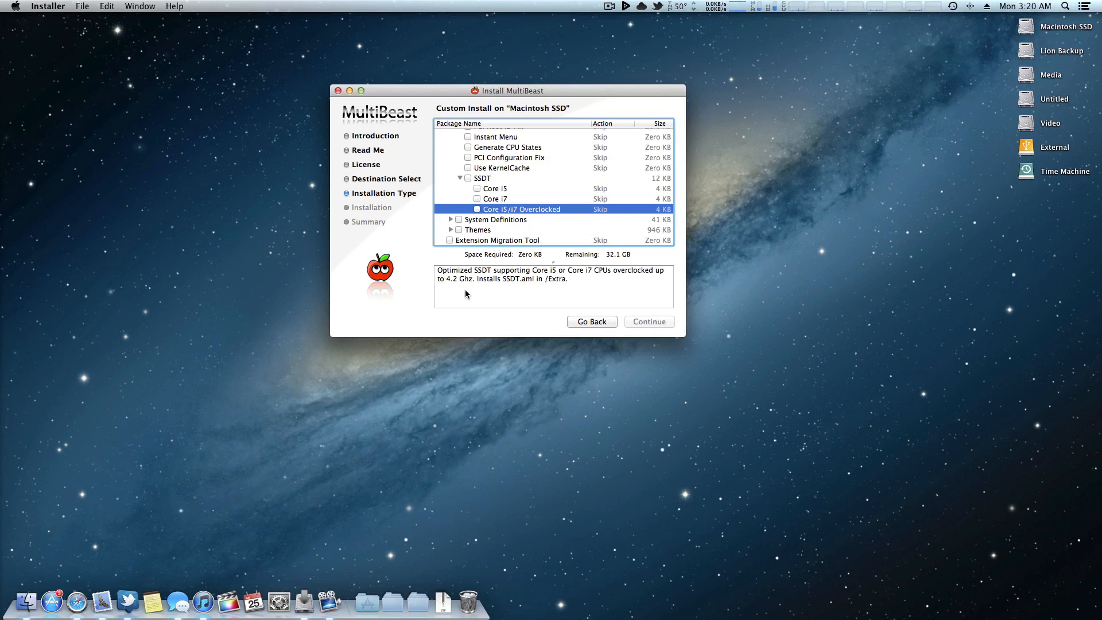
pyautogui.click(478, 209)
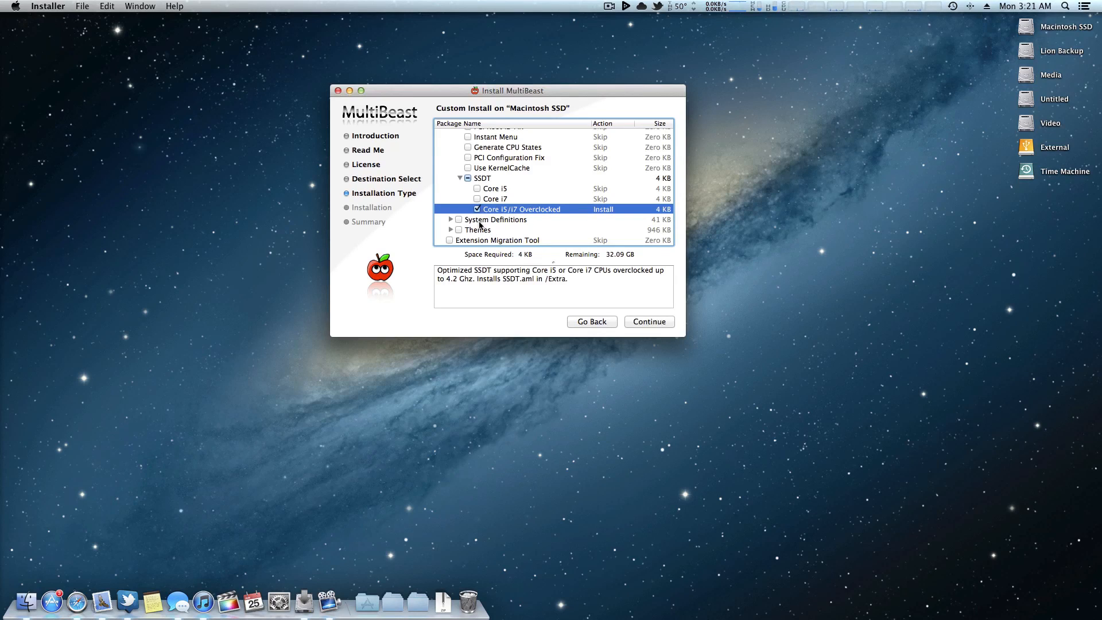
pyautogui.click(630, 321)
pyautogui.click(631, 322)
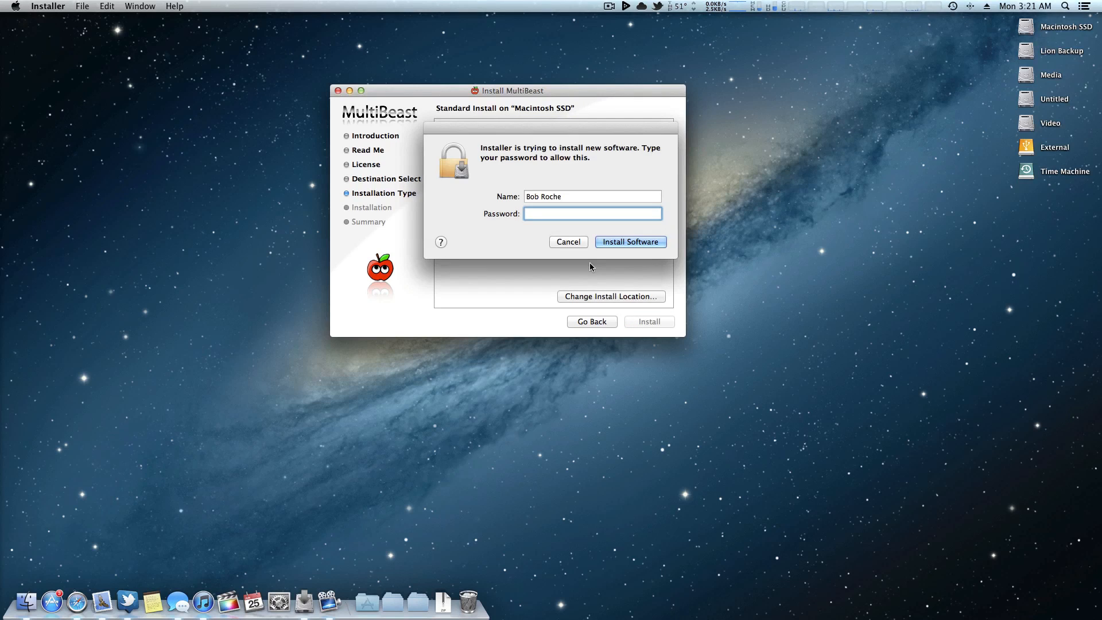
# Cancel the installer's password request and close the MultiBeast installer.
pyautogui.click(569, 241)
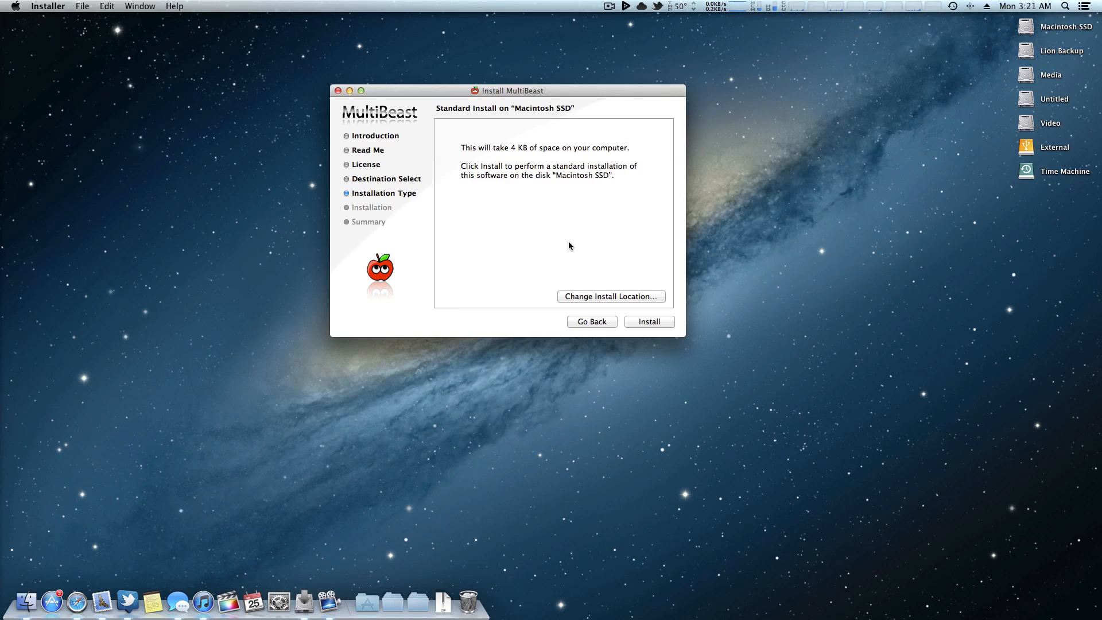
pyautogui.click(337, 91)
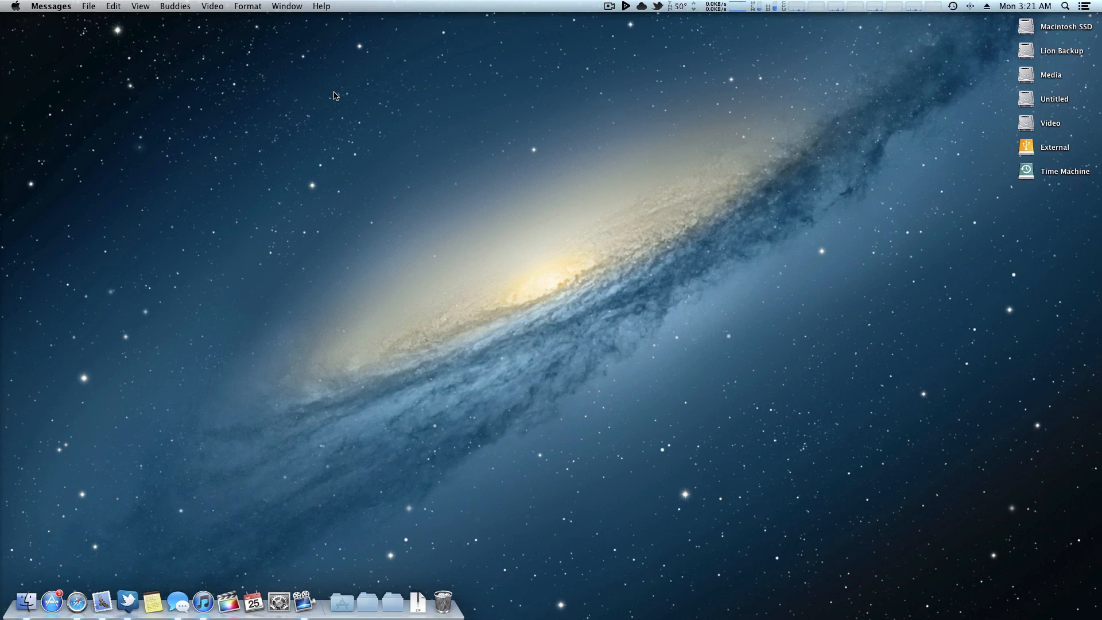